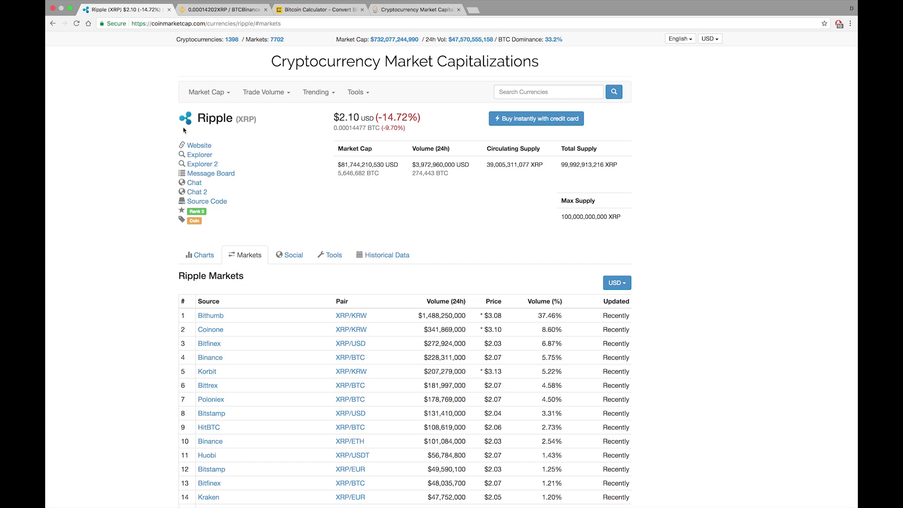
View Ripple's price chart, then return to its list of markets.
scroll(198, 92, down, 2)
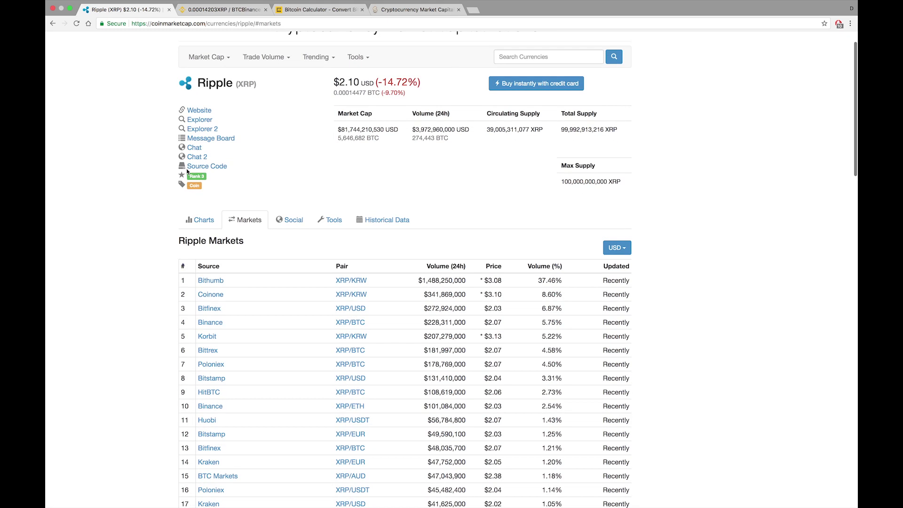
click(198, 215)
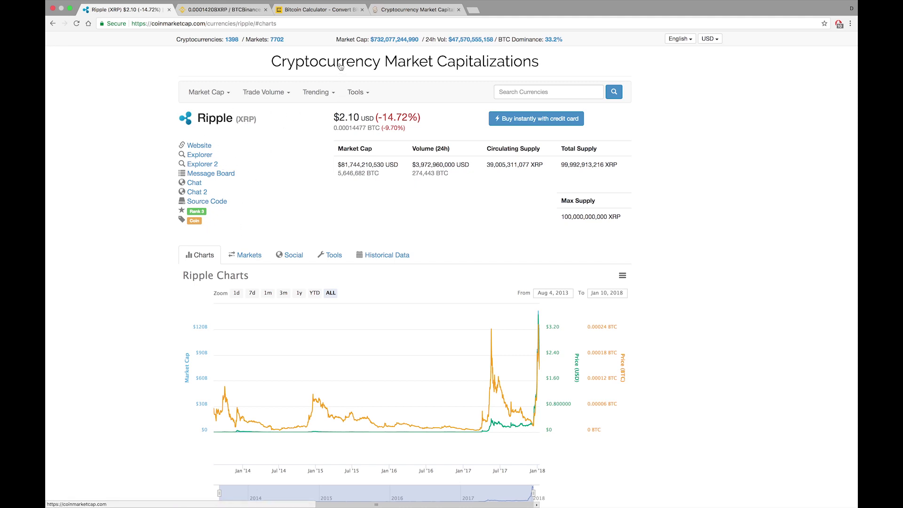
click(238, 258)
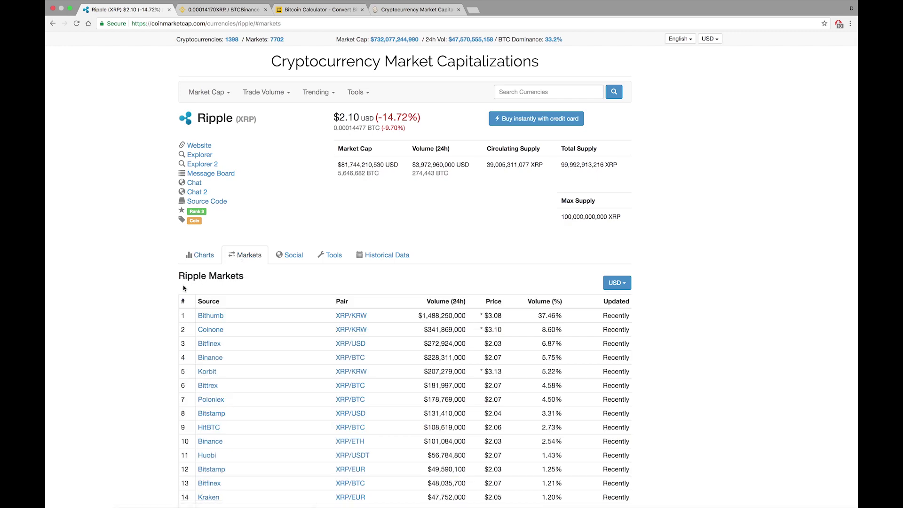
From the CoinMarketCap home page, search 'xrp' and open the Ripple (XRP) currency page.
click(345, 64)
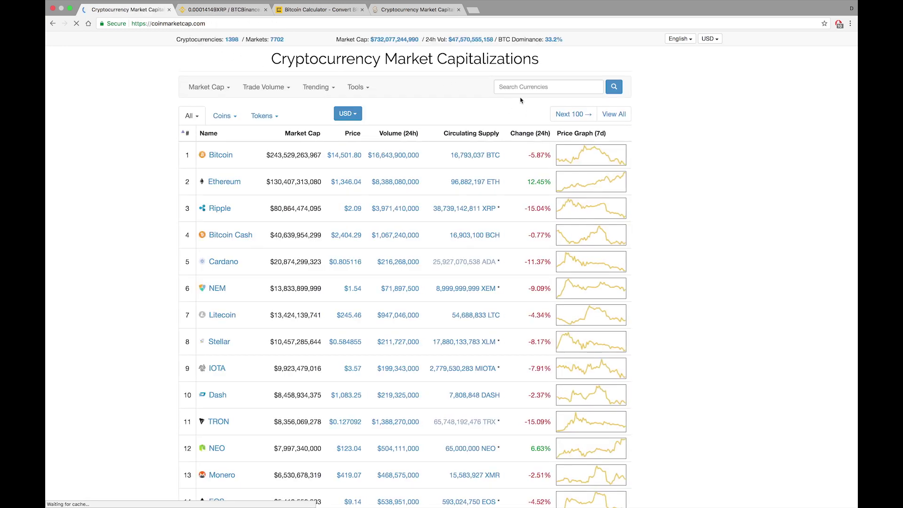
click(533, 88)
text(xrp)
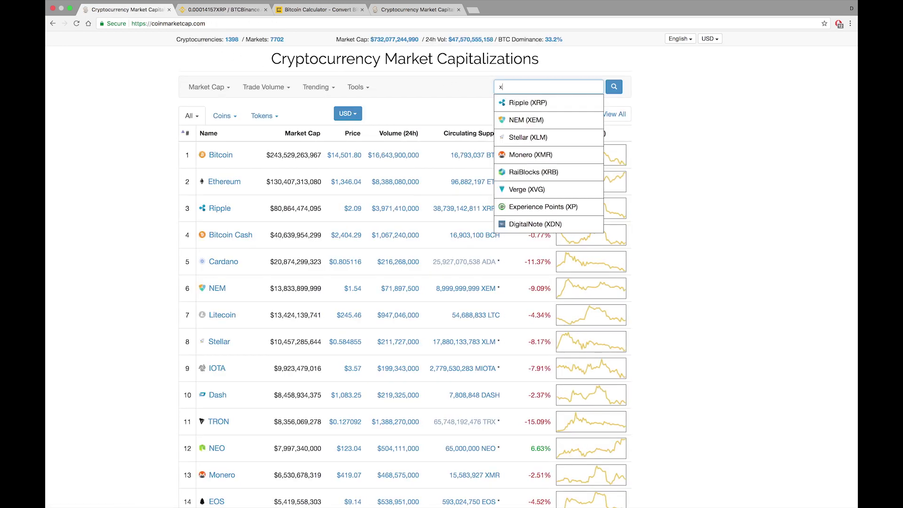
click(516, 103)
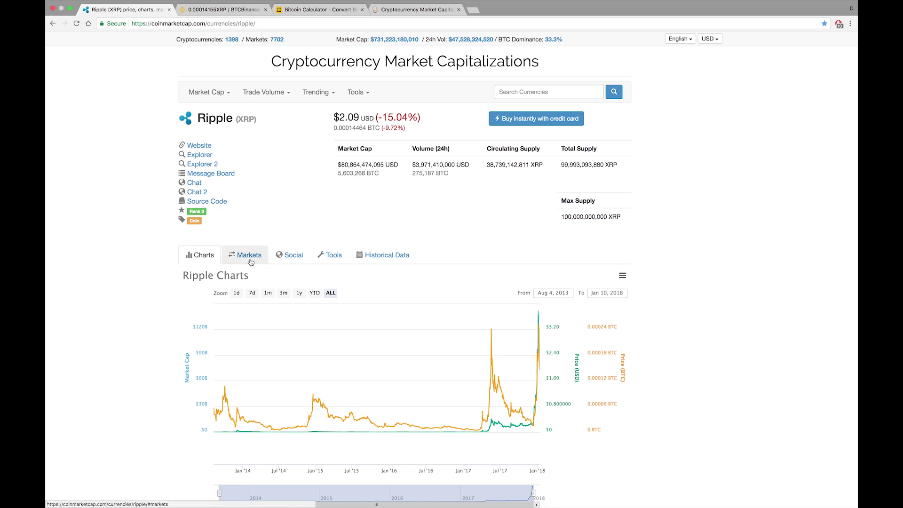
Browse the list of exchanges where Ripple trades.
click(250, 262)
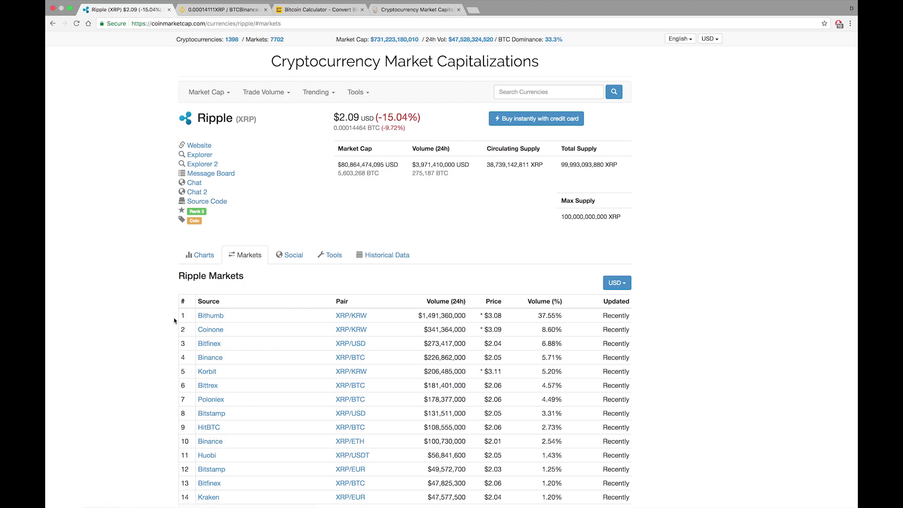
scroll(177, 310, down, 15)
scroll(173, 321, down, 10)
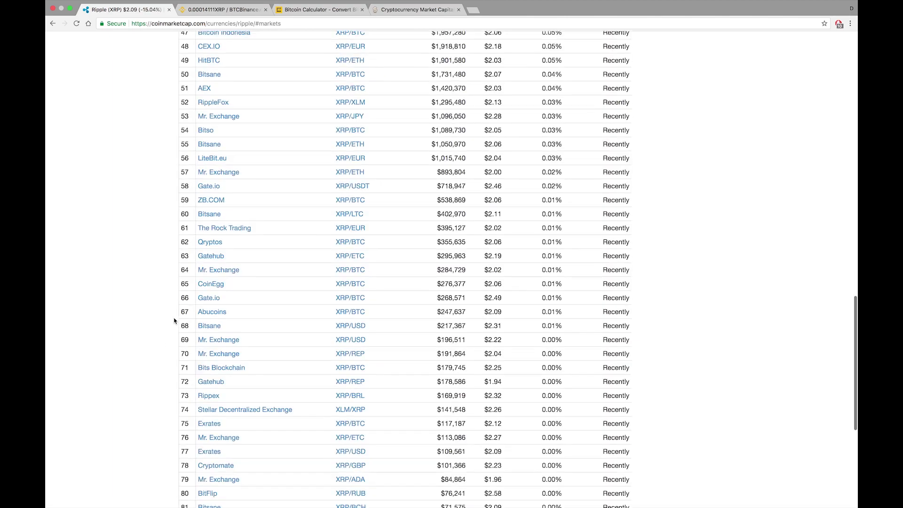
scroll(174, 321, down, 3)
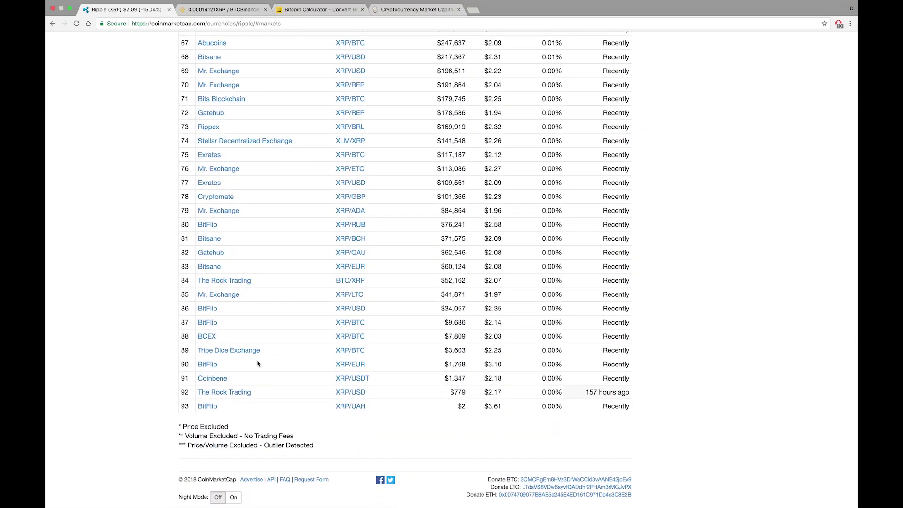
scroll(258, 364, up, 15)
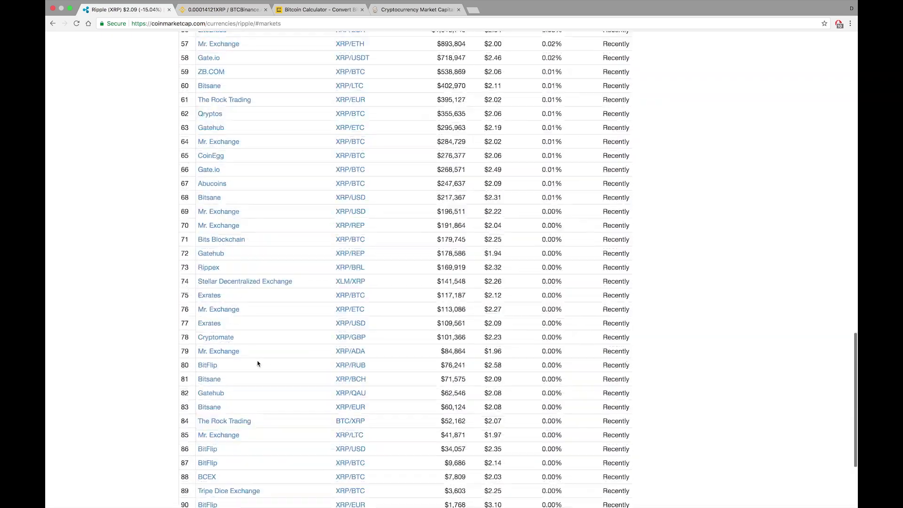
scroll(256, 373, up, 10)
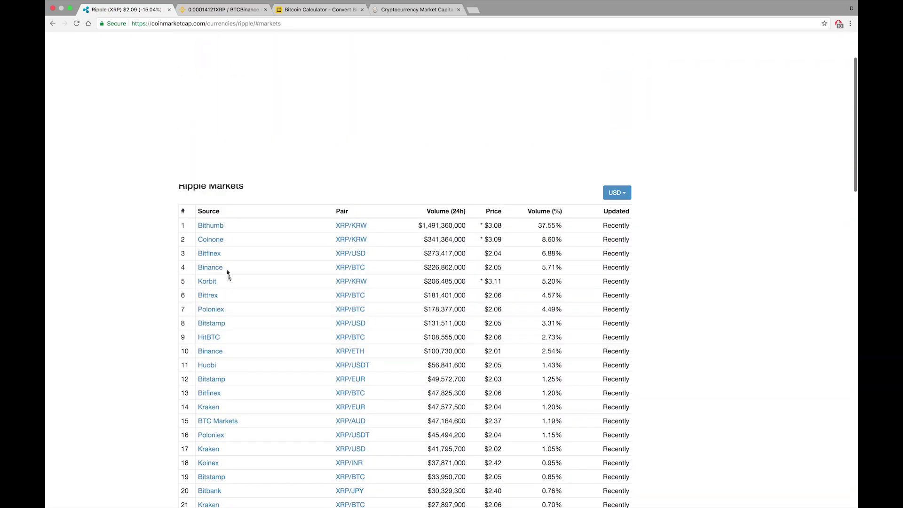
scroll(145, 312, down, 2)
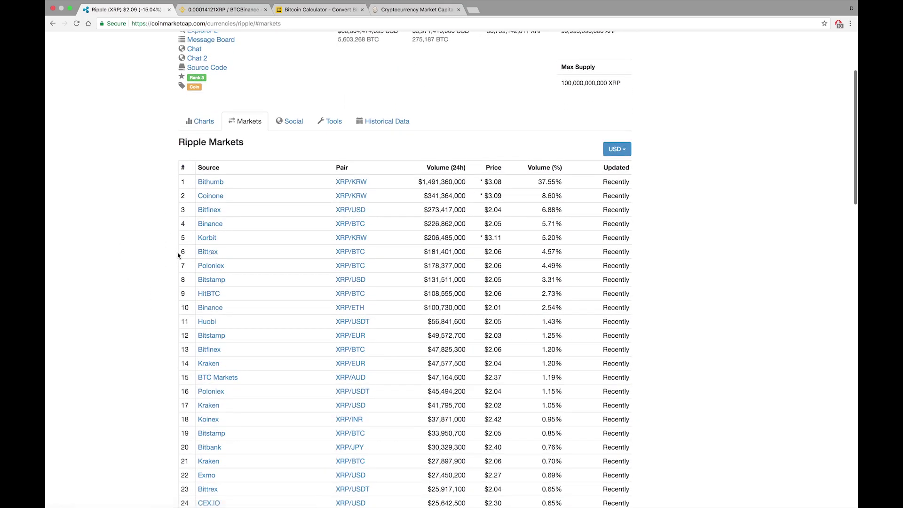
scroll(211, 338, down, 15)
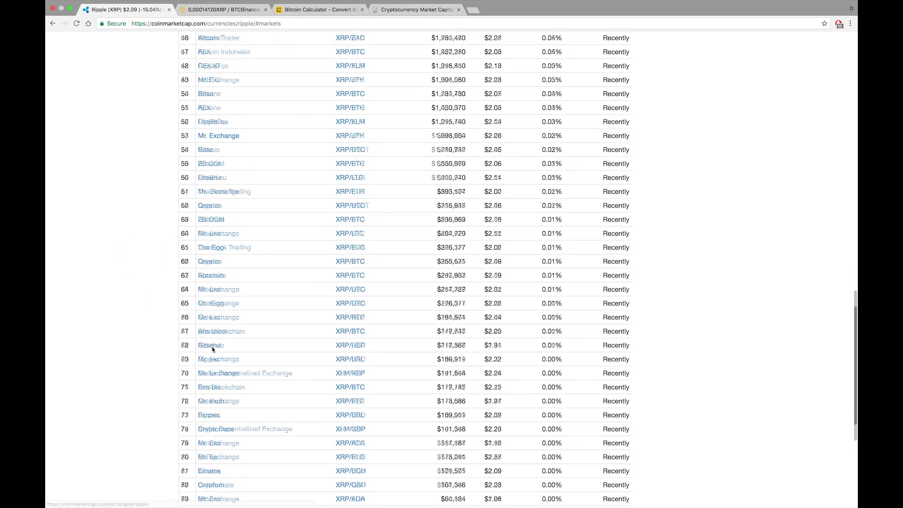
scroll(212, 348, down, 7)
scroll(212, 353, up, 20)
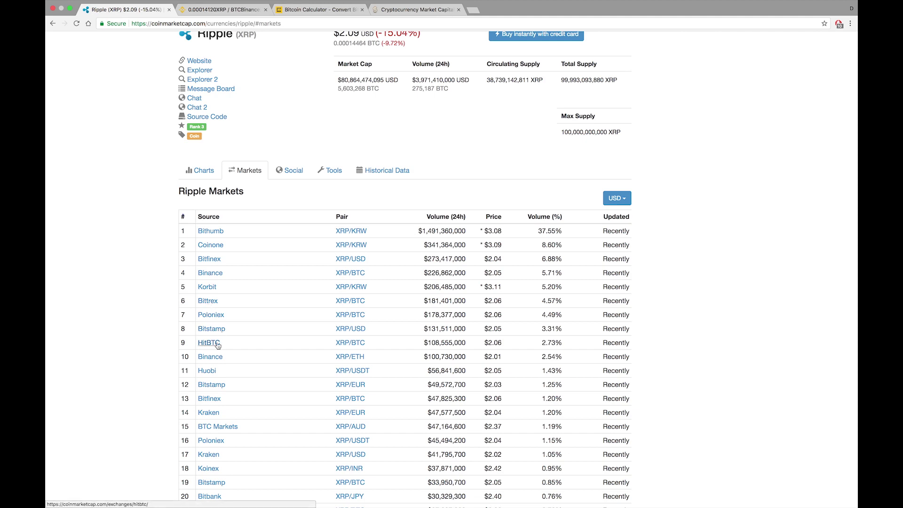
scroll(137, 370, down, 3)
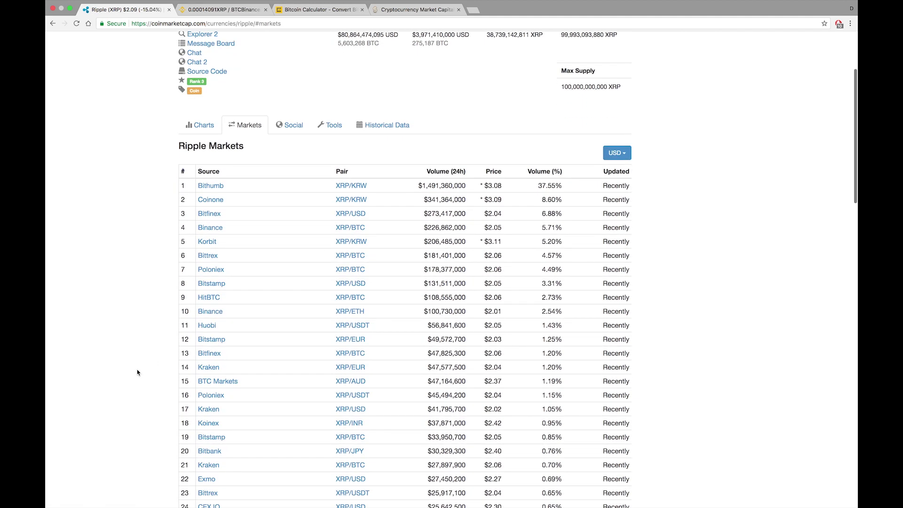
scroll(137, 371, down, 1)
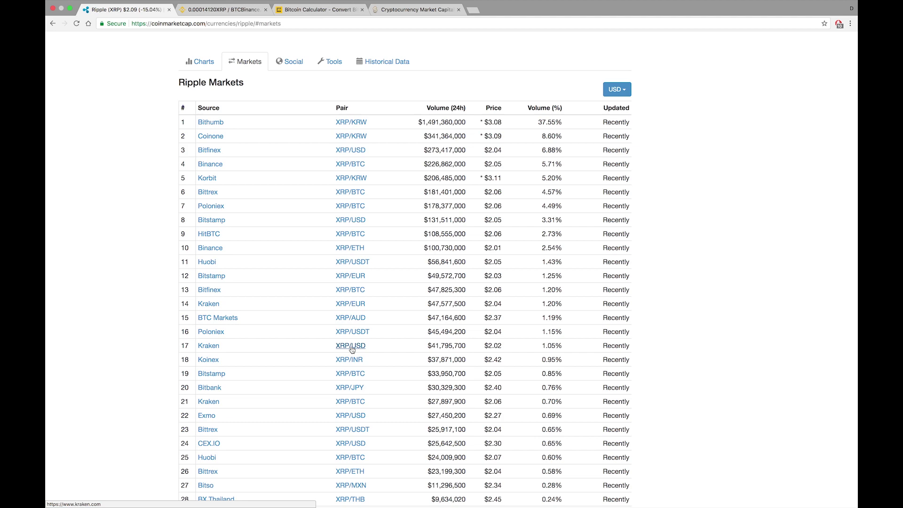
scroll(305, 343, down, 2)
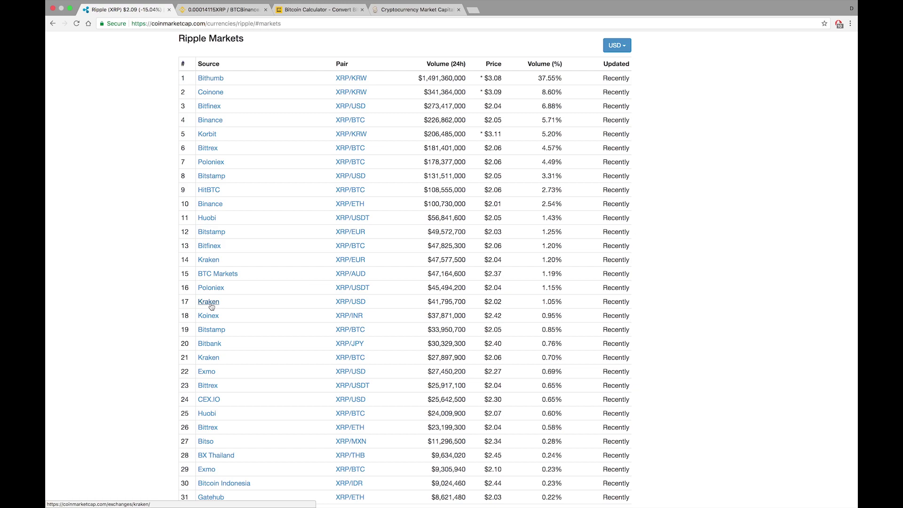
scroll(211, 306, up, 5)
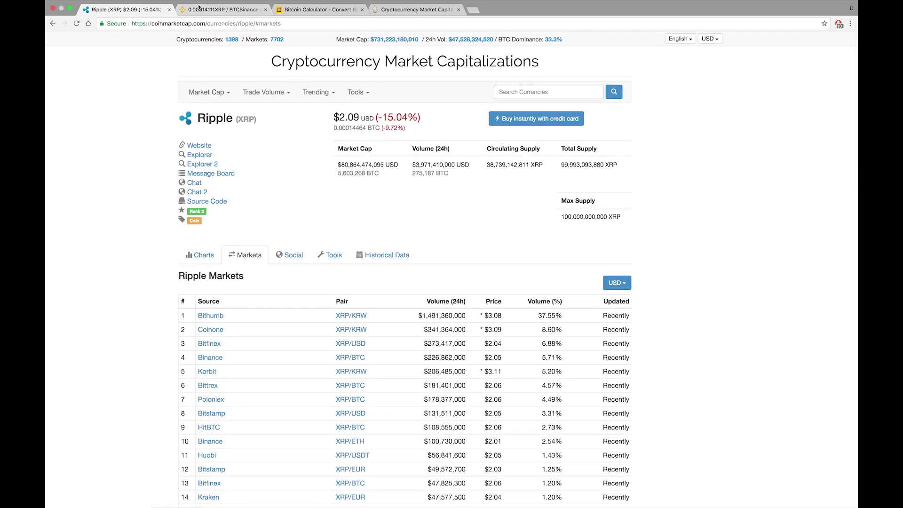
Filter Binance's BTC markets to 'xrp', briefly checking back on the Ripple markets page.
click(202, 10)
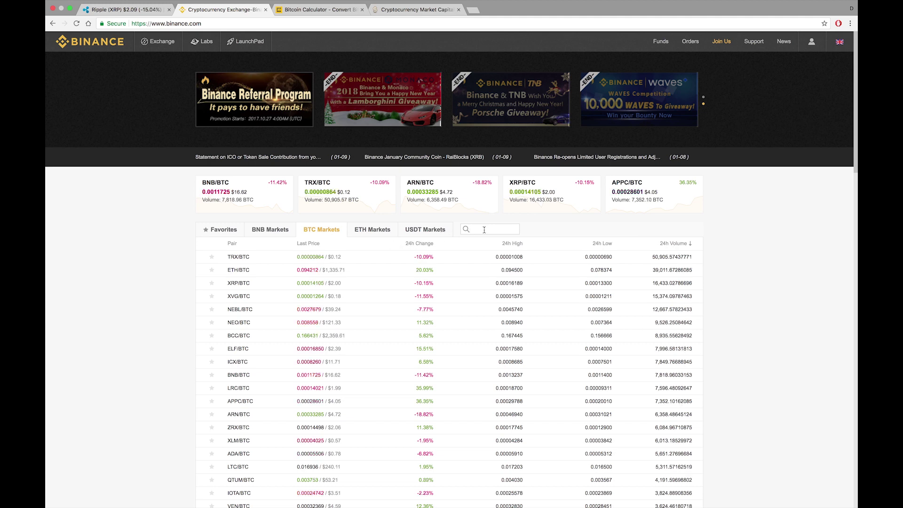
text(xrp)
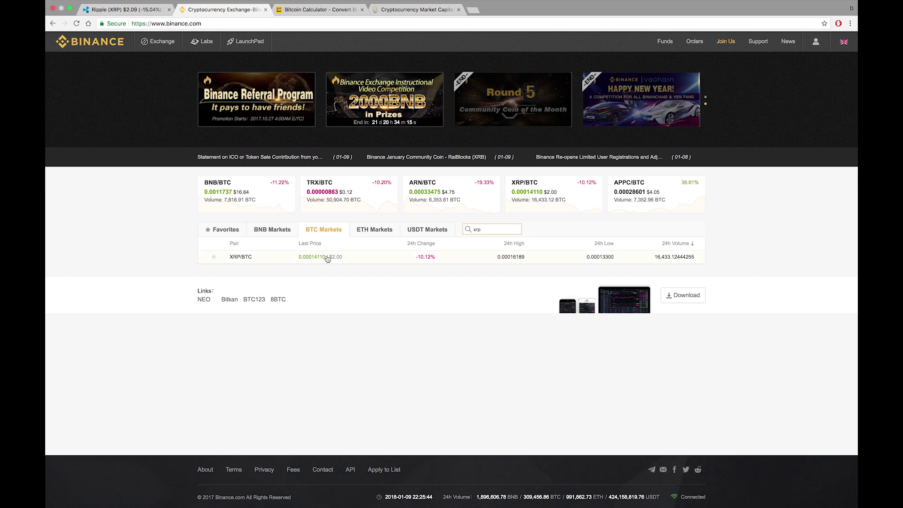
click(137, 13)
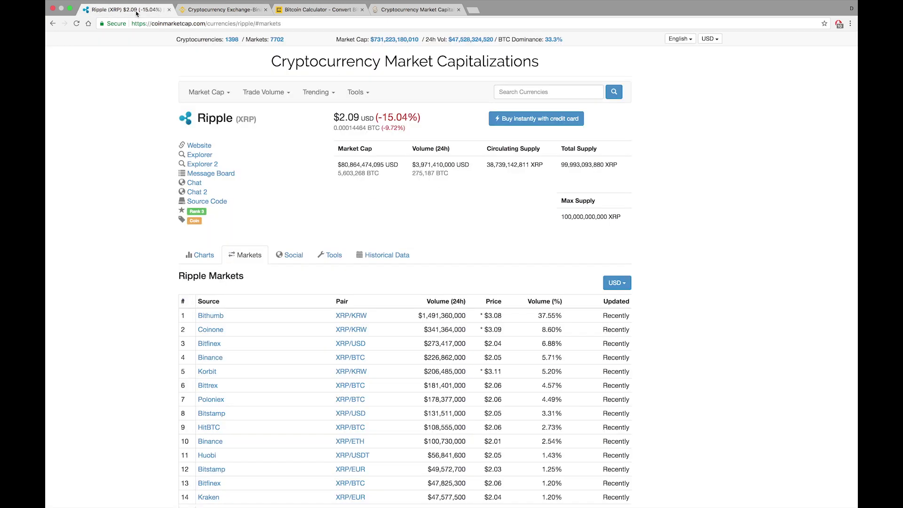
click(225, 10)
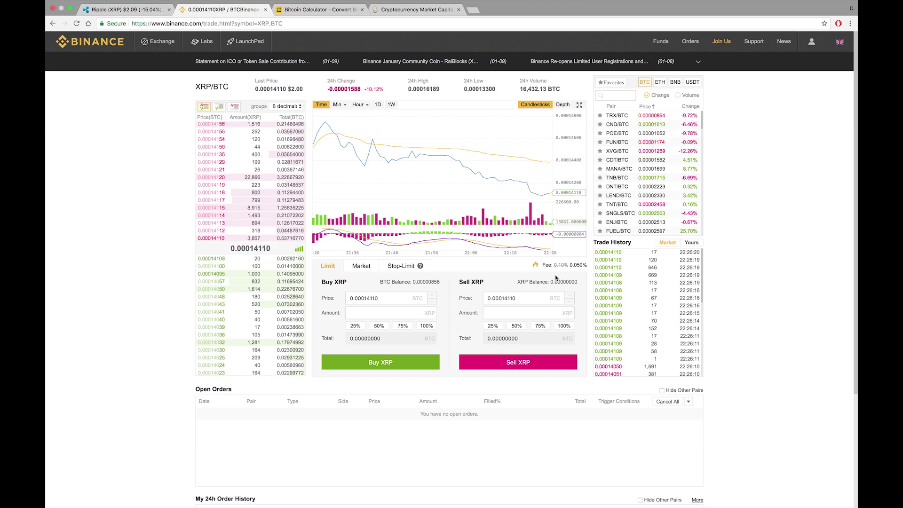
Switch the XRP buy form to Market and enter an amount of 250 XRP.
click(358, 267)
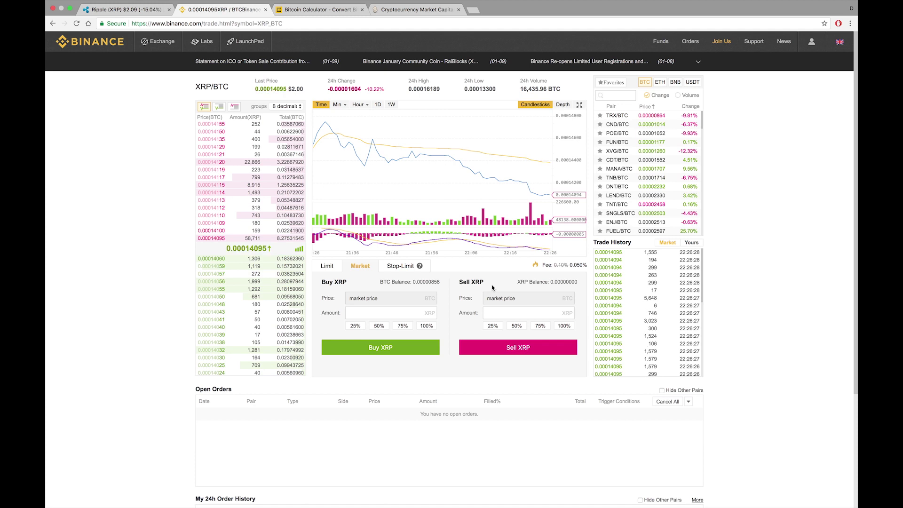
click(386, 314)
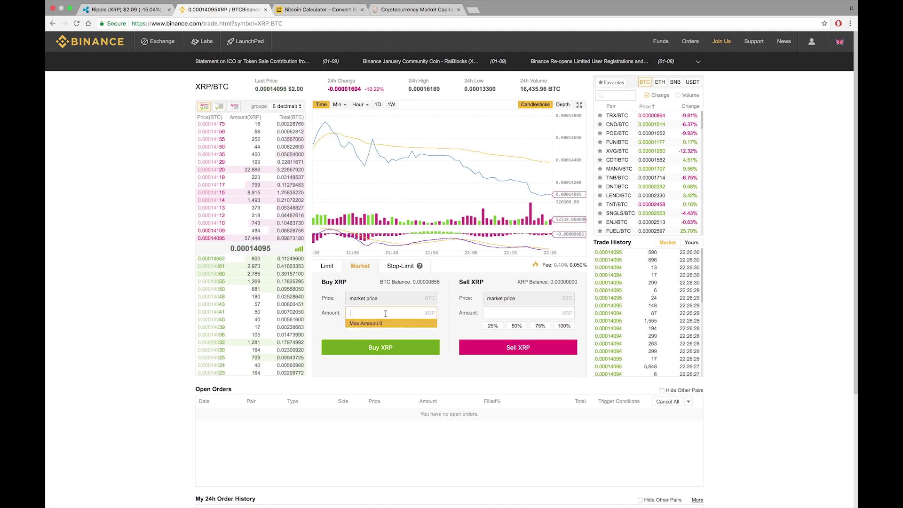
text(2)
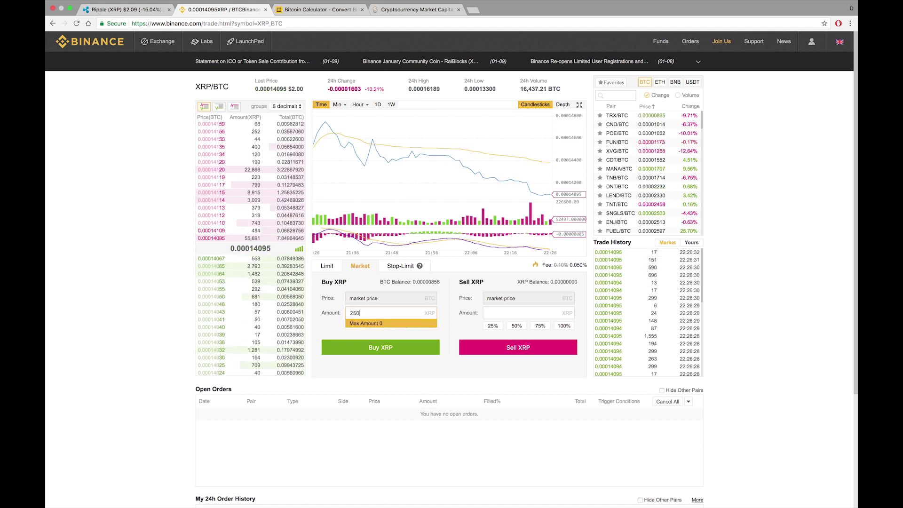
text(50)
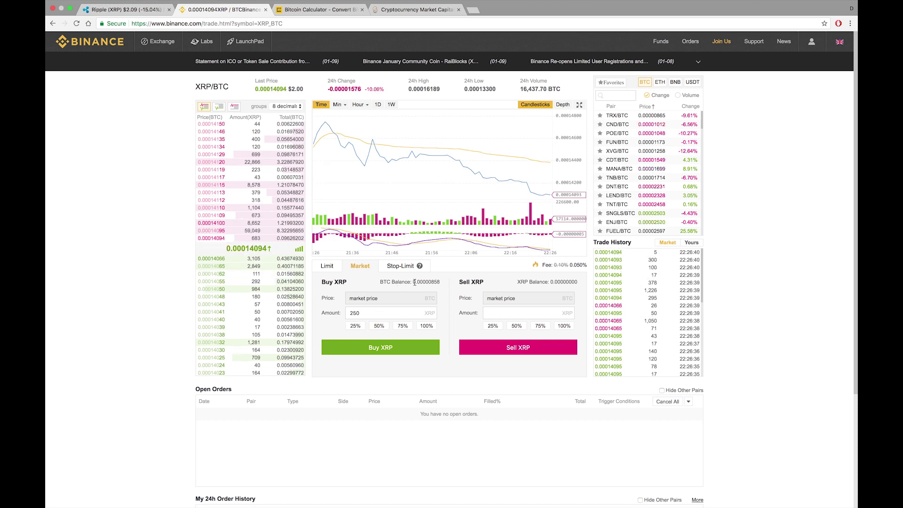
drag(414, 282, 441, 285)
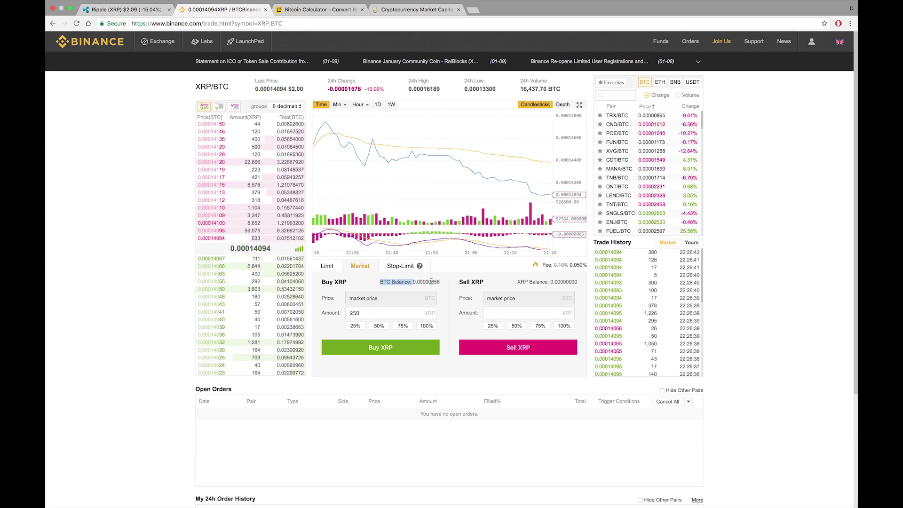
double_click(430, 282)
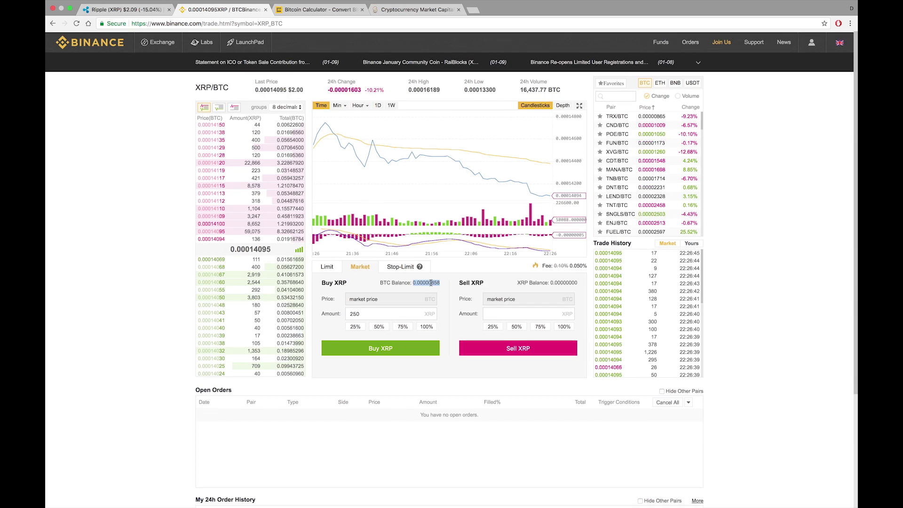